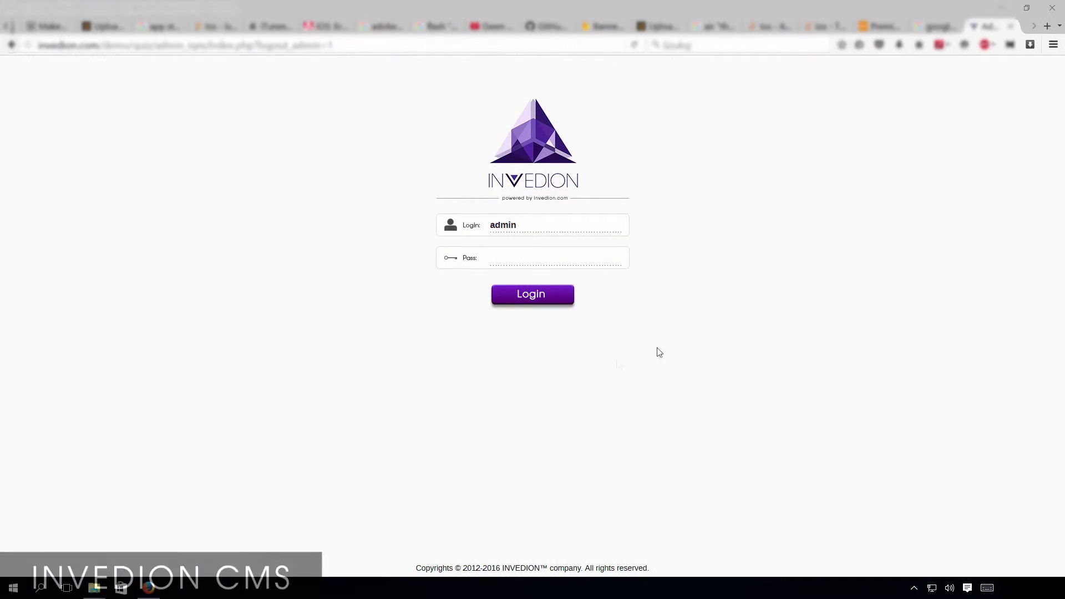
- Log in to the Invedion Quiz admin panel with the admin password
click(506, 259)
key(alt)
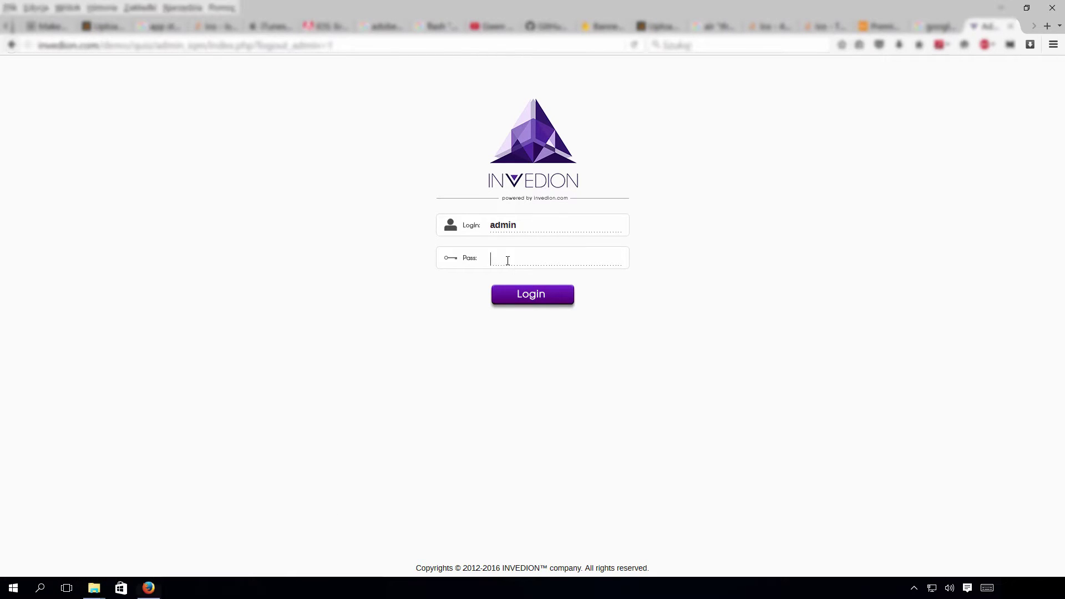
text(a)
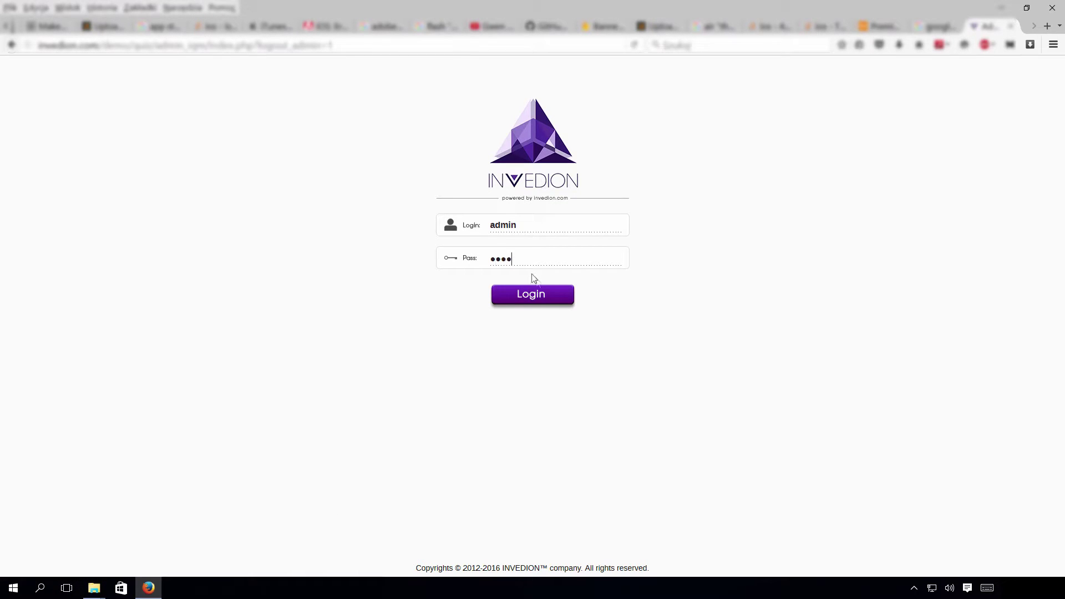
click(541, 300)
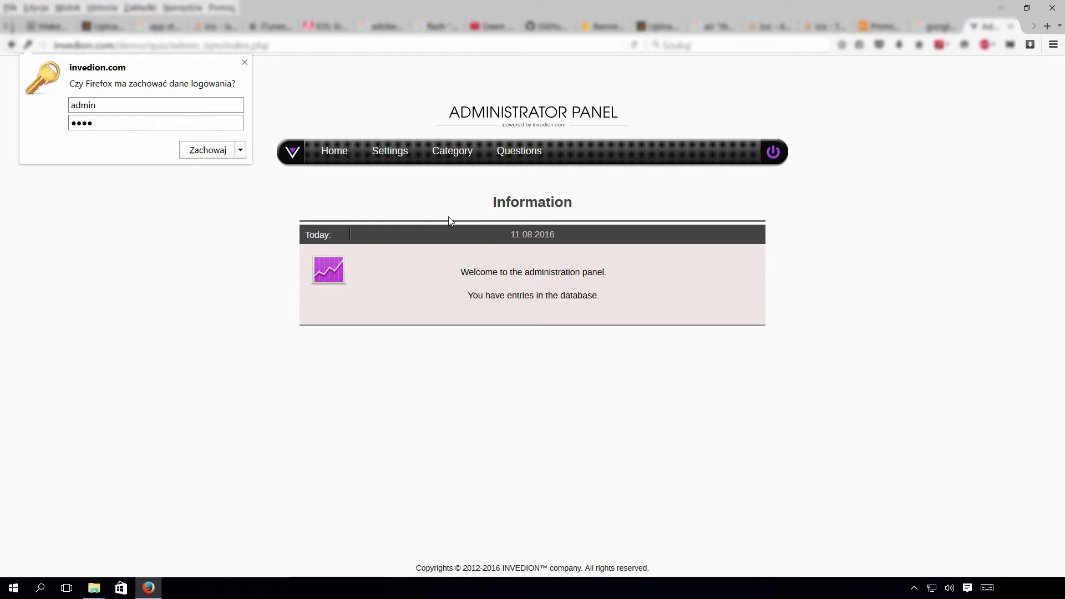
- Go to Settings and look over the password-change field labels
click(383, 157)
drag(427, 269, 502, 302)
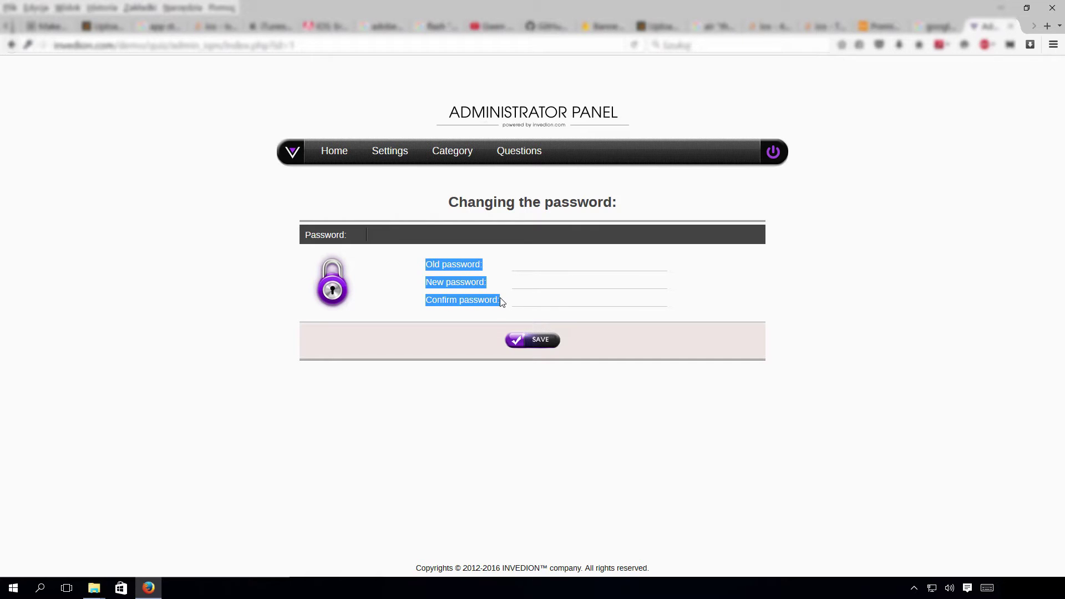
click(403, 203)
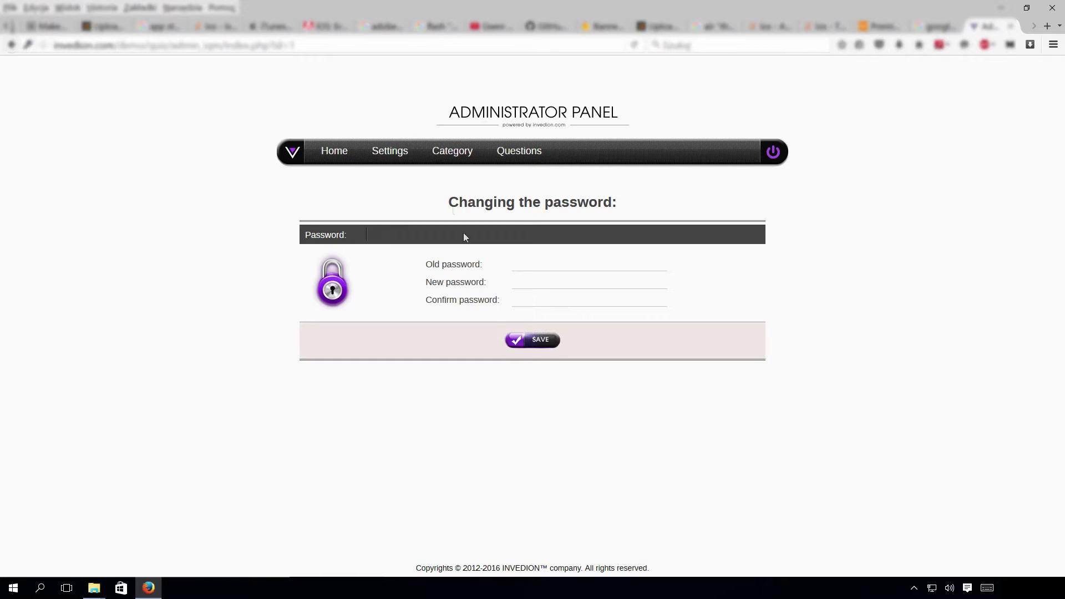
- In the Category list, add and save a category titled 'aaa', then return to the list
click(449, 159)
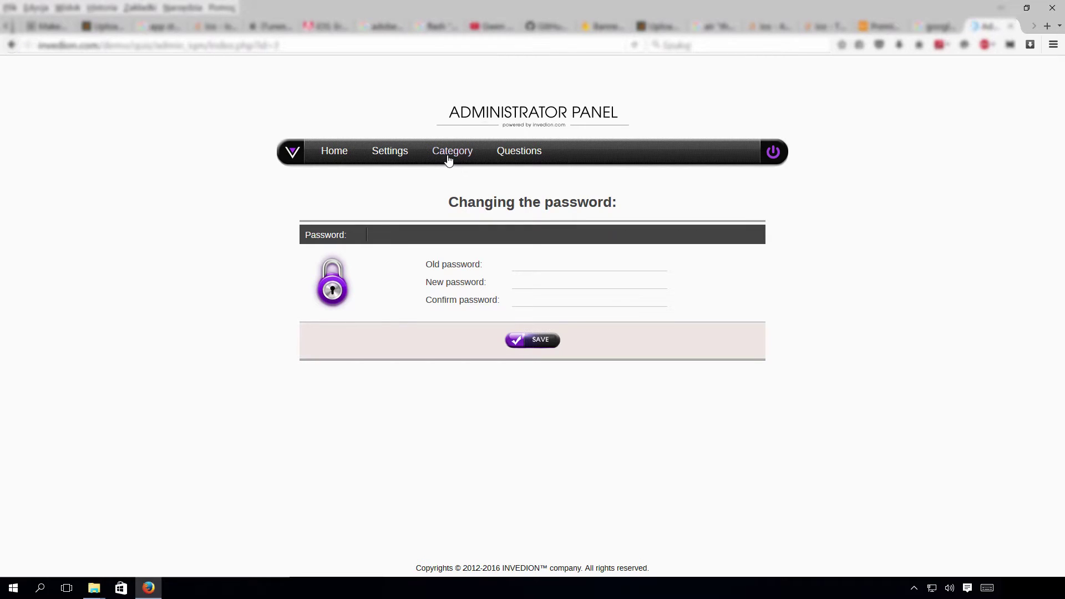
scroll(425, 204, down, 1)
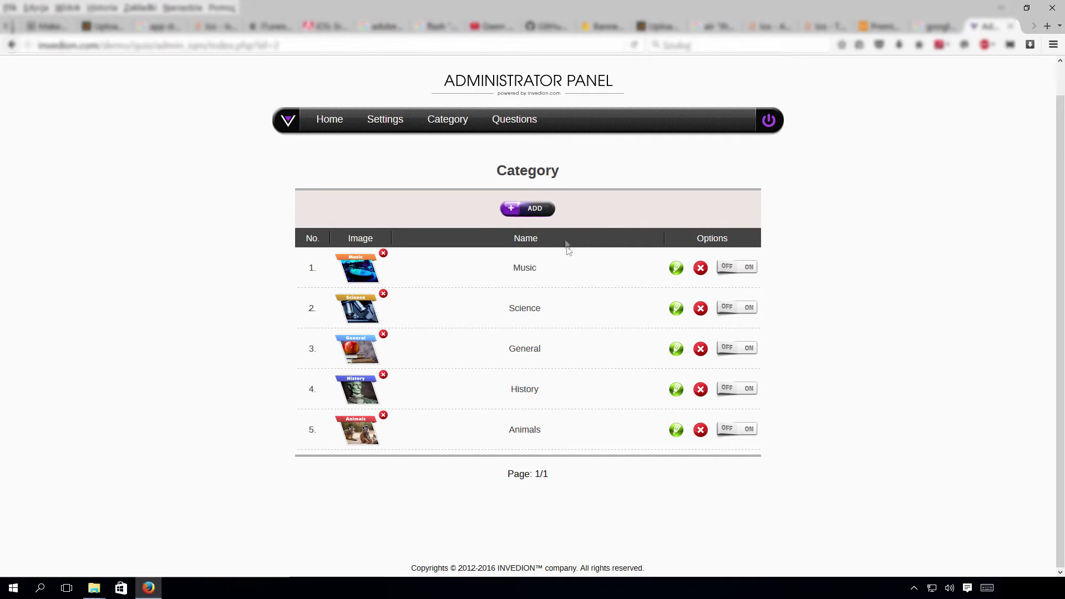
click(531, 216)
click(519, 240)
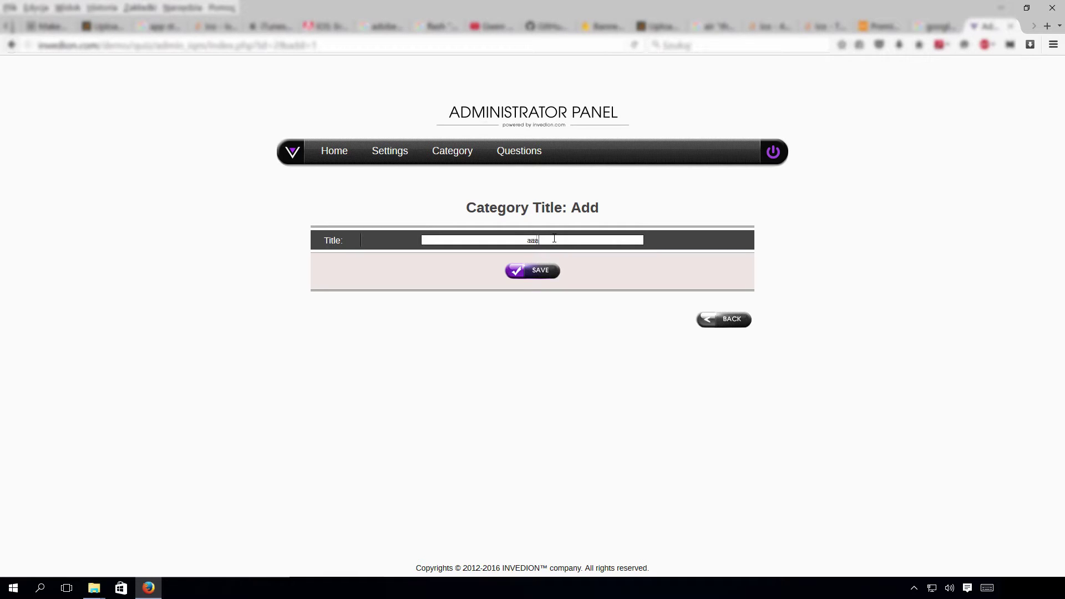
click(540, 273)
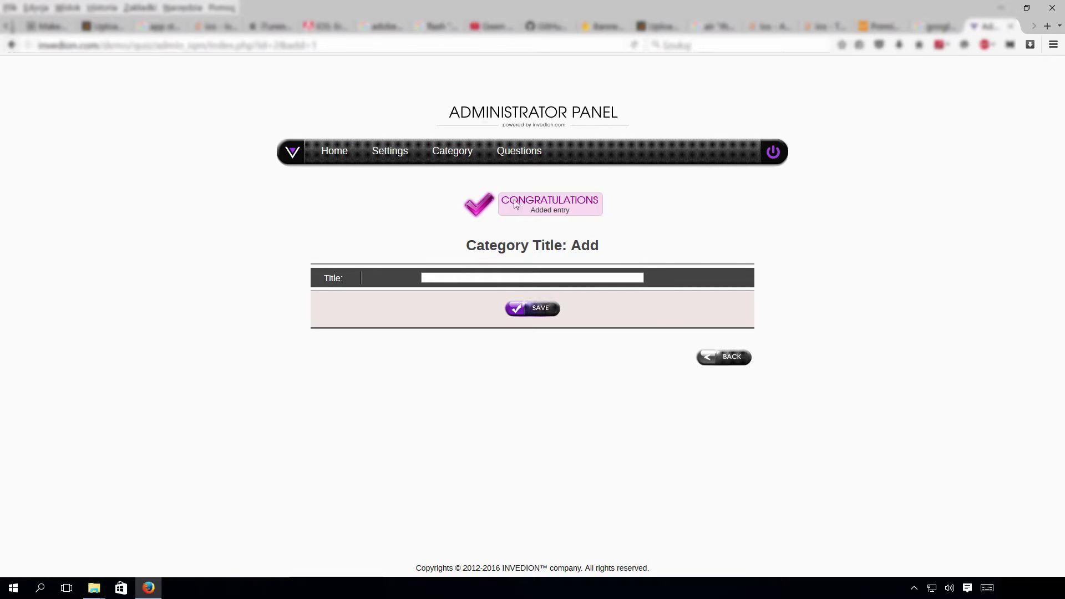
click(723, 360)
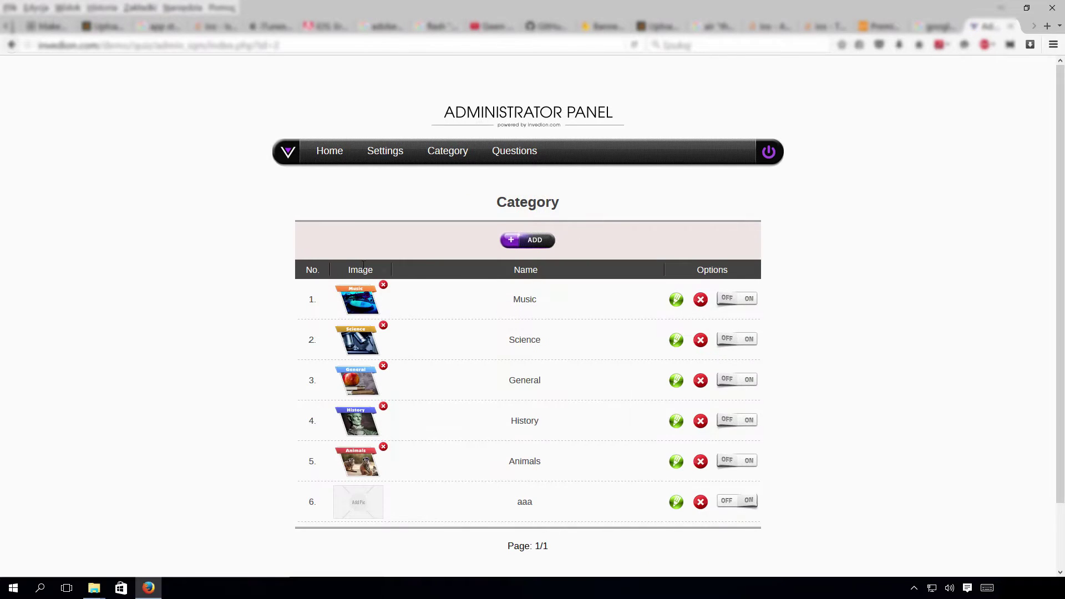
- Open the photo upload for category aaa and check the recommended size, 463px × 360px
scroll(416, 322, down, 3)
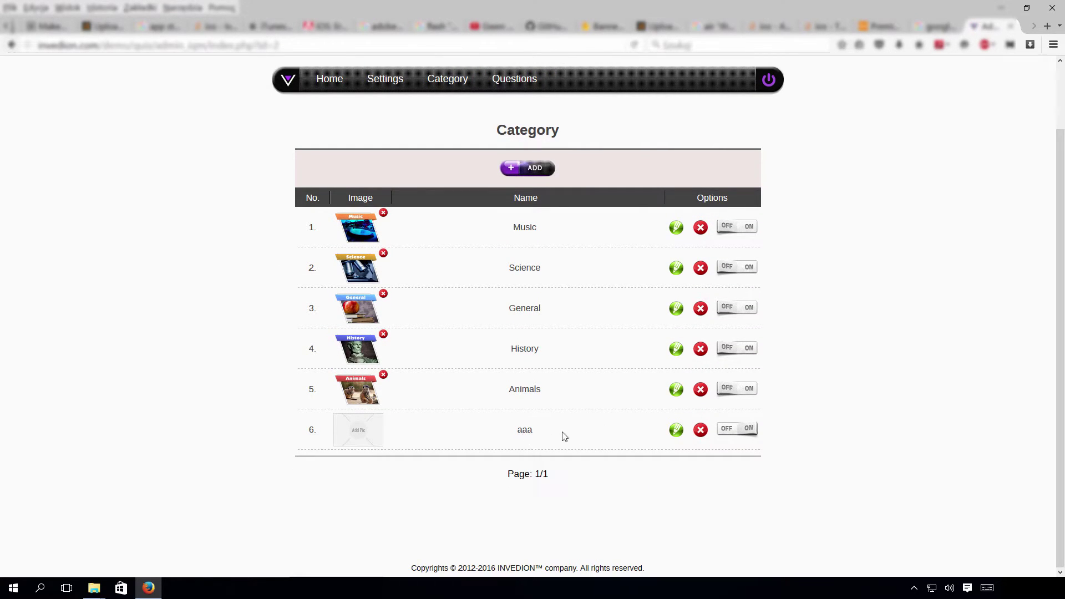
click(358, 436)
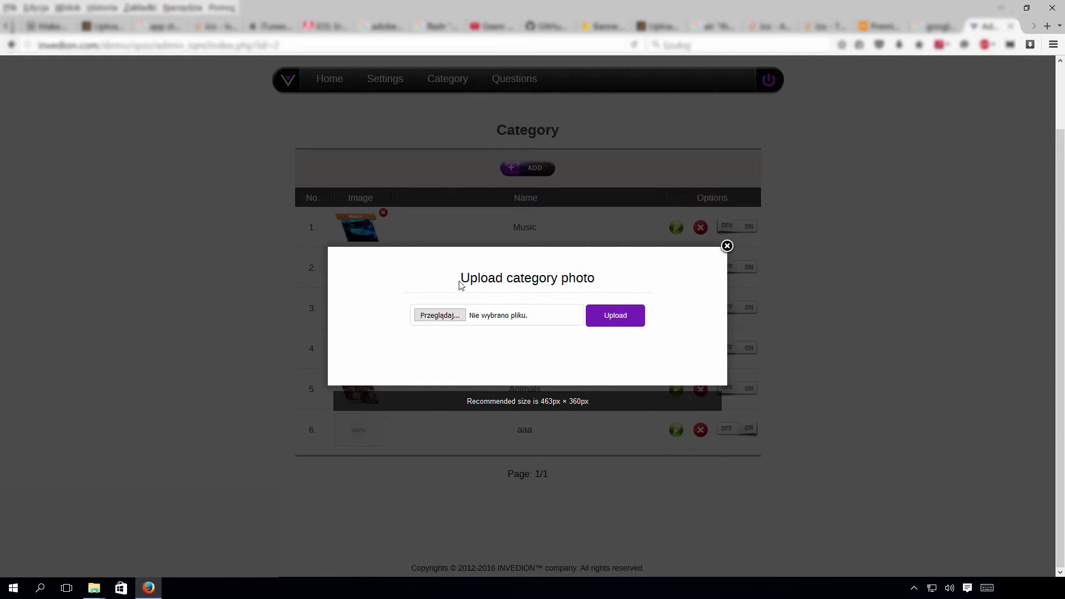
drag(460, 283, 637, 291)
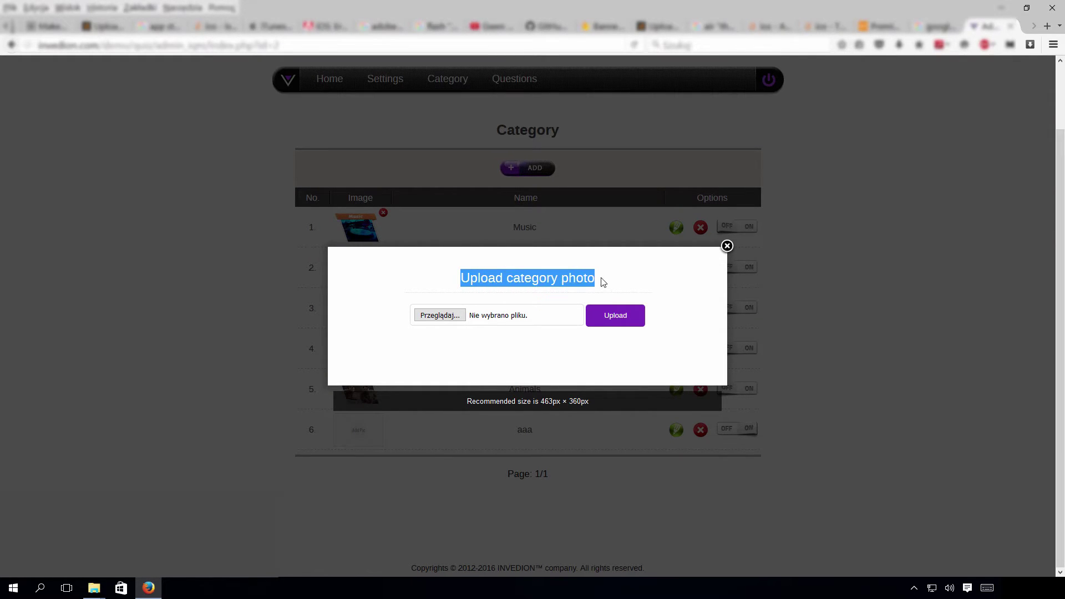
click(612, 285)
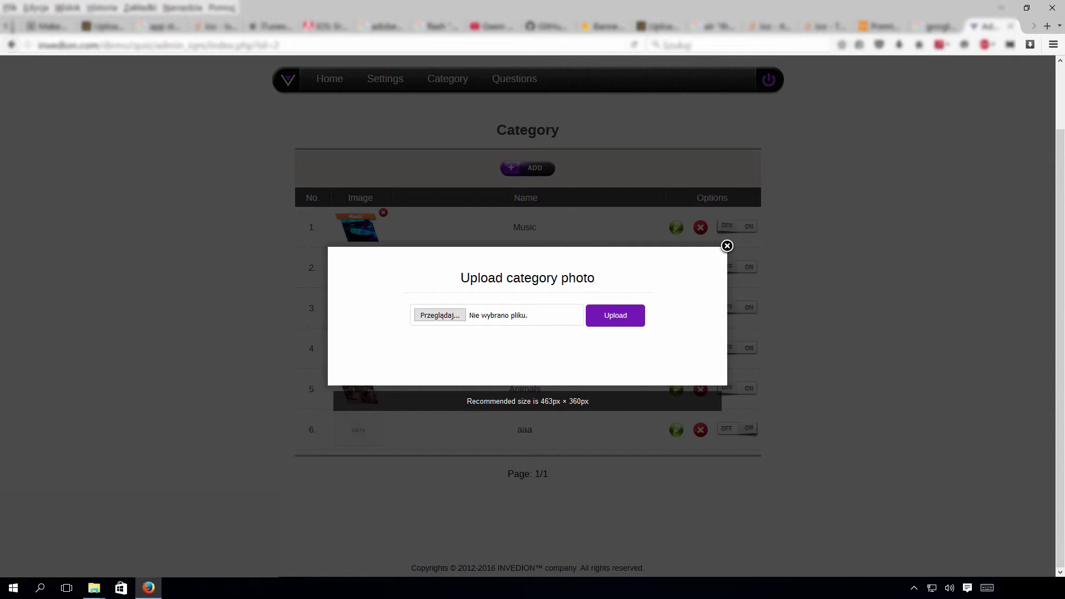
mouse_move(537, 401)
mouse_down()
mouse_move(590, 404)
mouse_move(542, 401)
mouse_up()
click(595, 404)
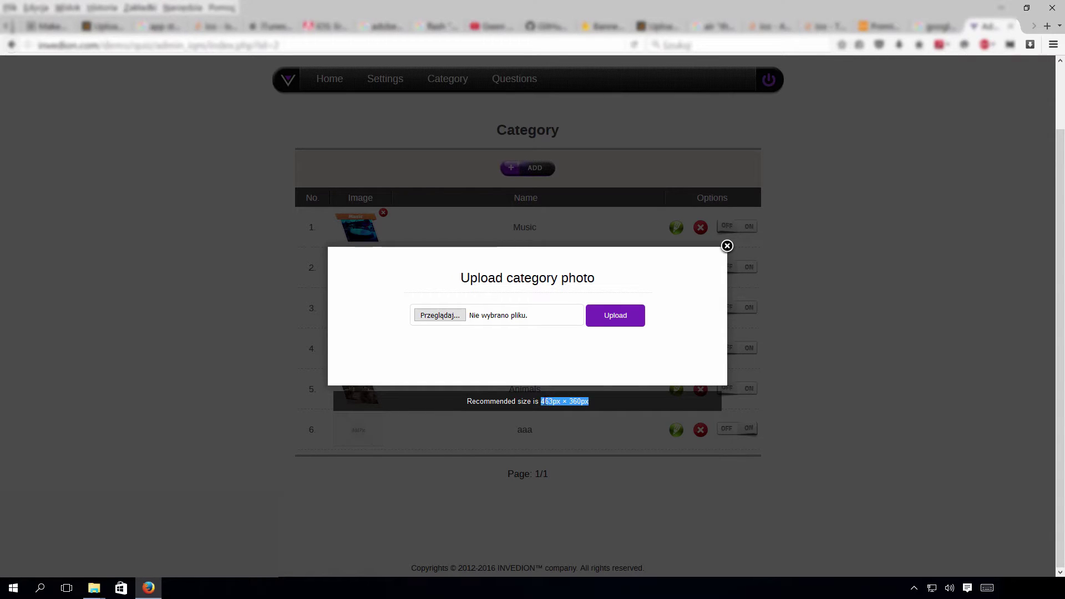
drag(465, 401, 545, 401)
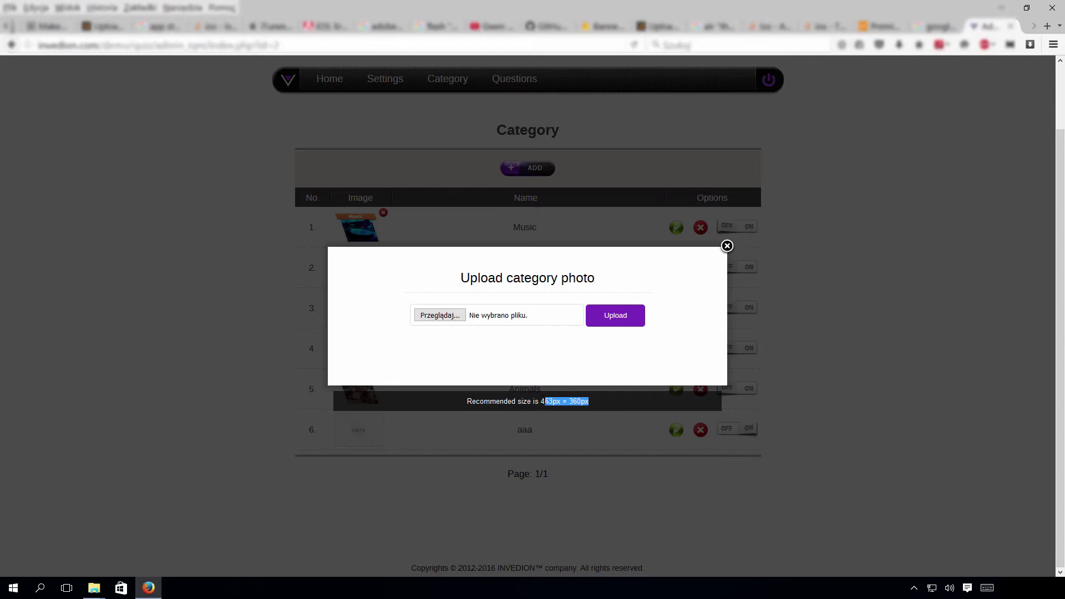
mouse_move(545, 401)
mouse_down()
mouse_move(594, 405)
mouse_move(547, 401)
mouse_up()
- Choose politics.png from the computer and upload it as aaa's photo
click(441, 317)
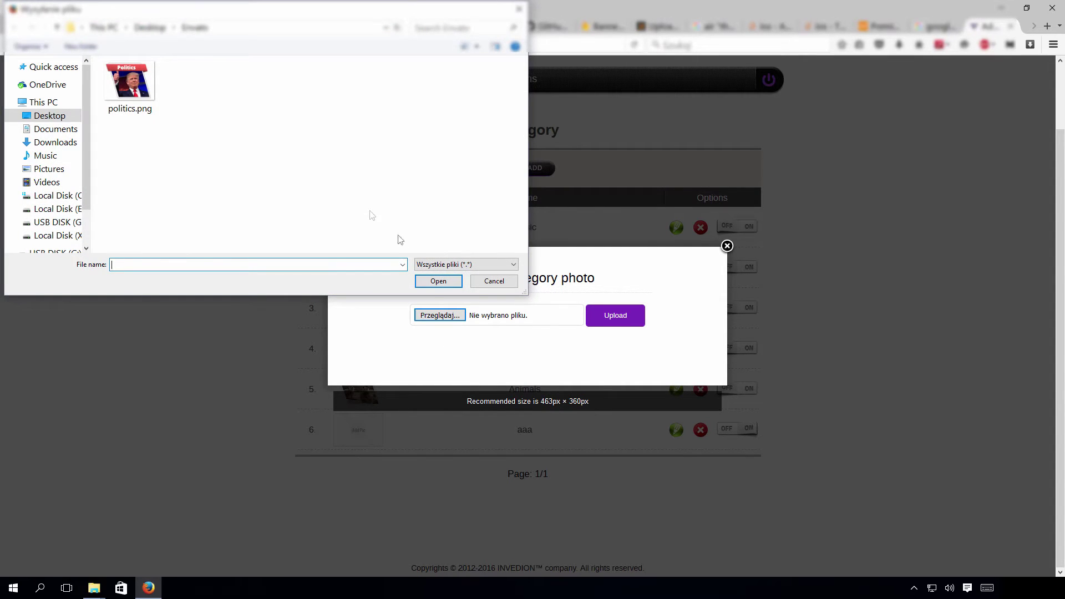
click(138, 98)
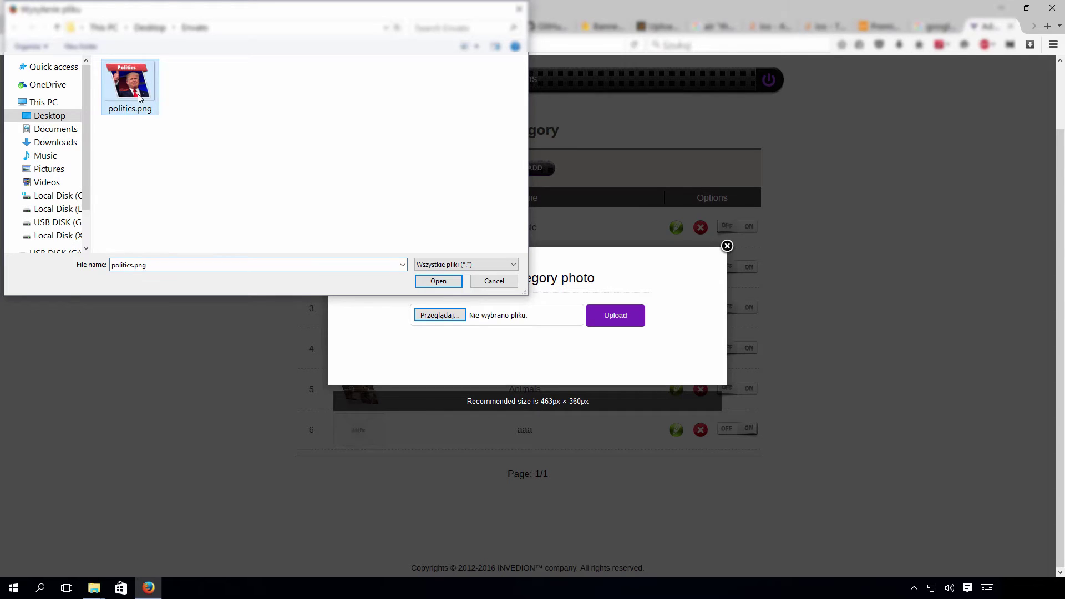
click(438, 281)
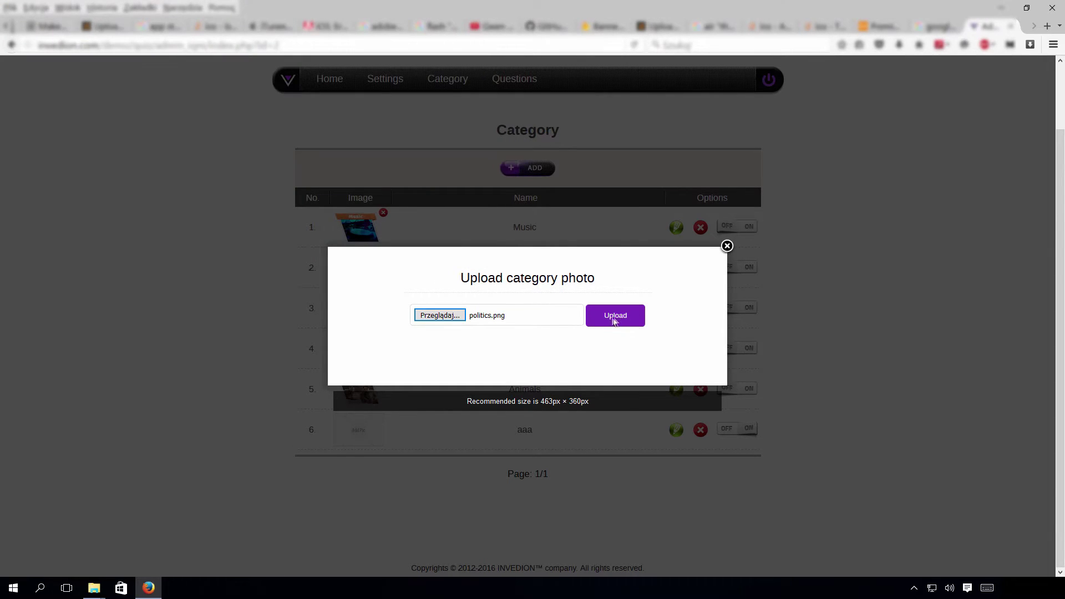
click(616, 321)
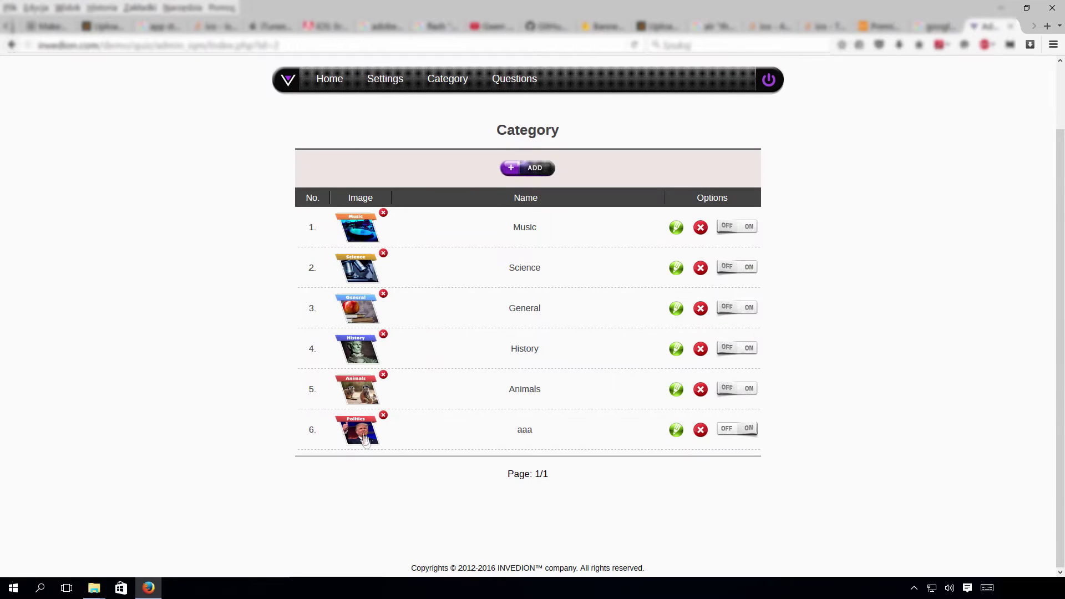
click(361, 438)
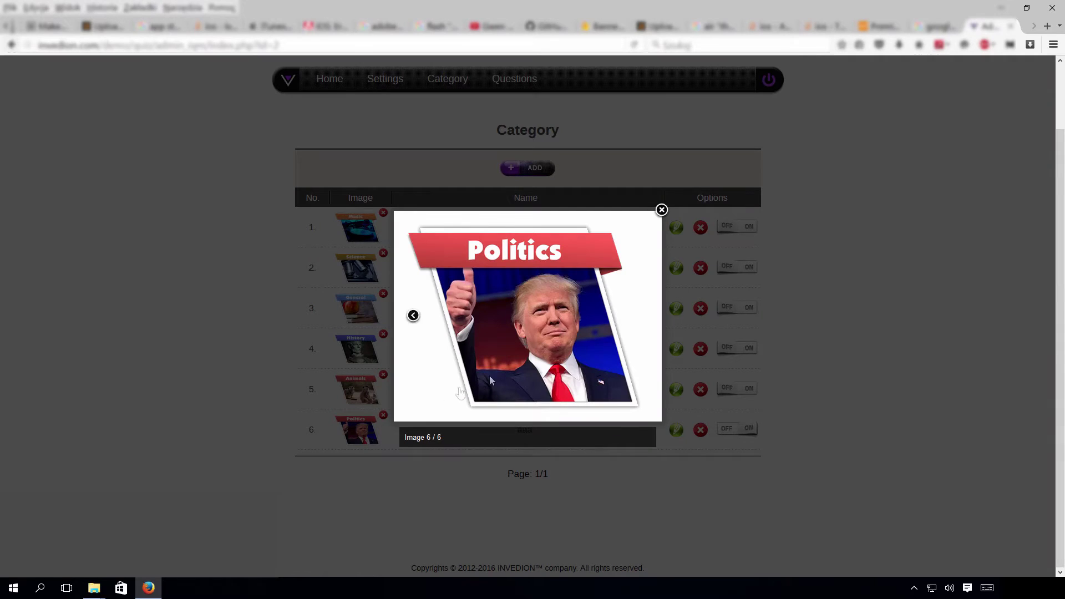
mouse_move(416, 321)
click(413, 316)
click(413, 316)
click(413, 315)
click(413, 316)
click(414, 316)
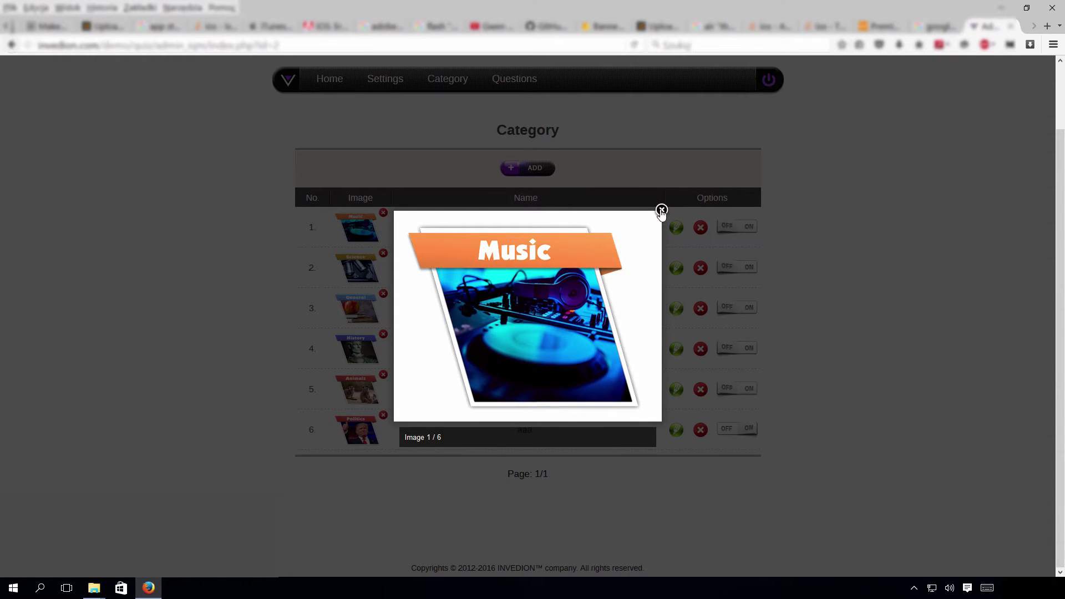
click(661, 210)
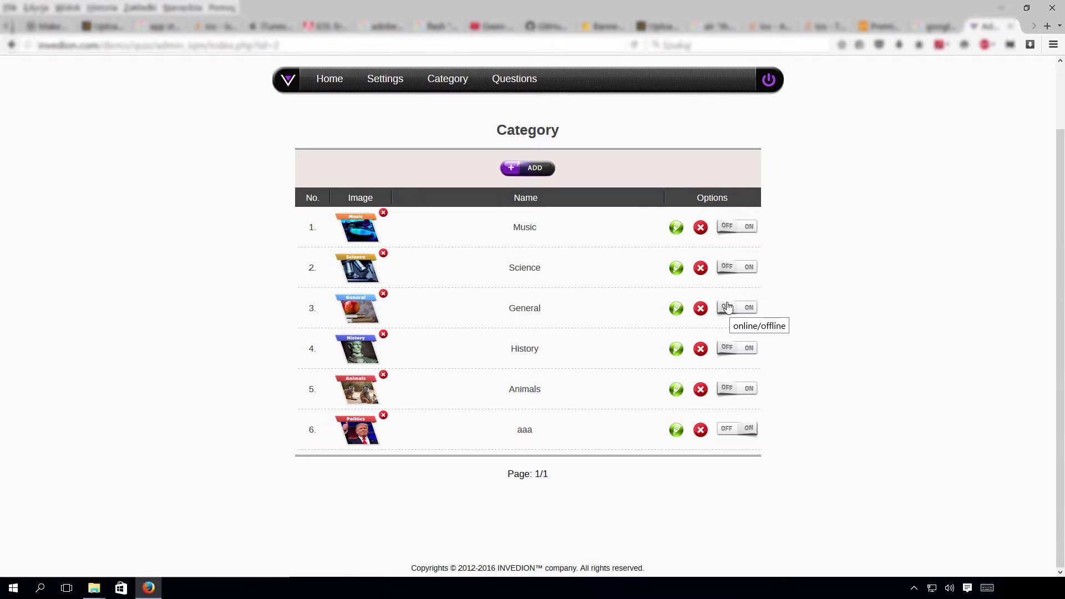
- Open the Music category's edit page, then go back to the list without saving
click(675, 229)
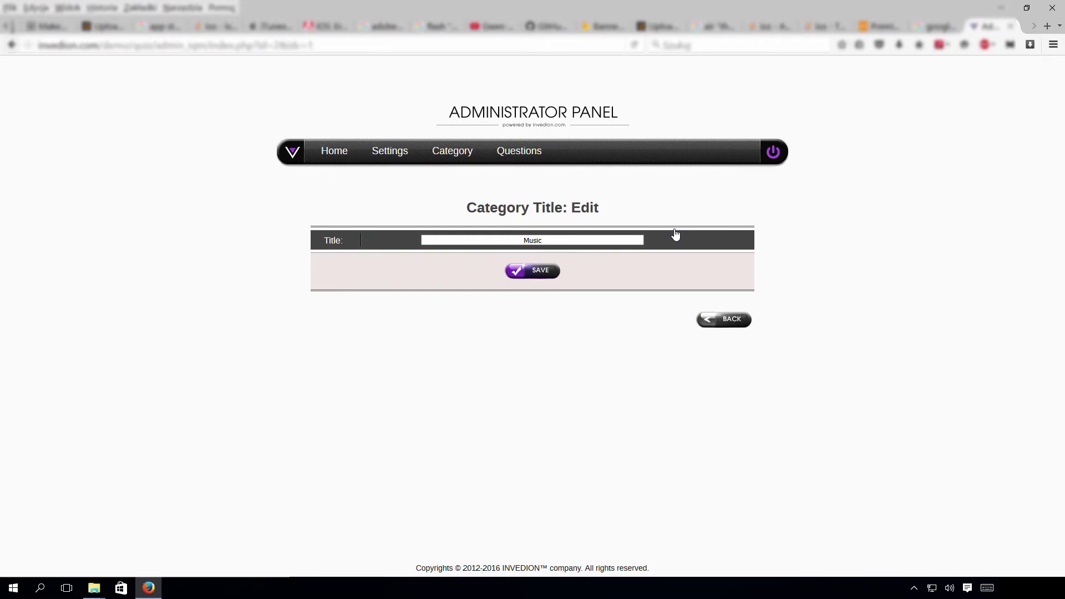
double_click(524, 240)
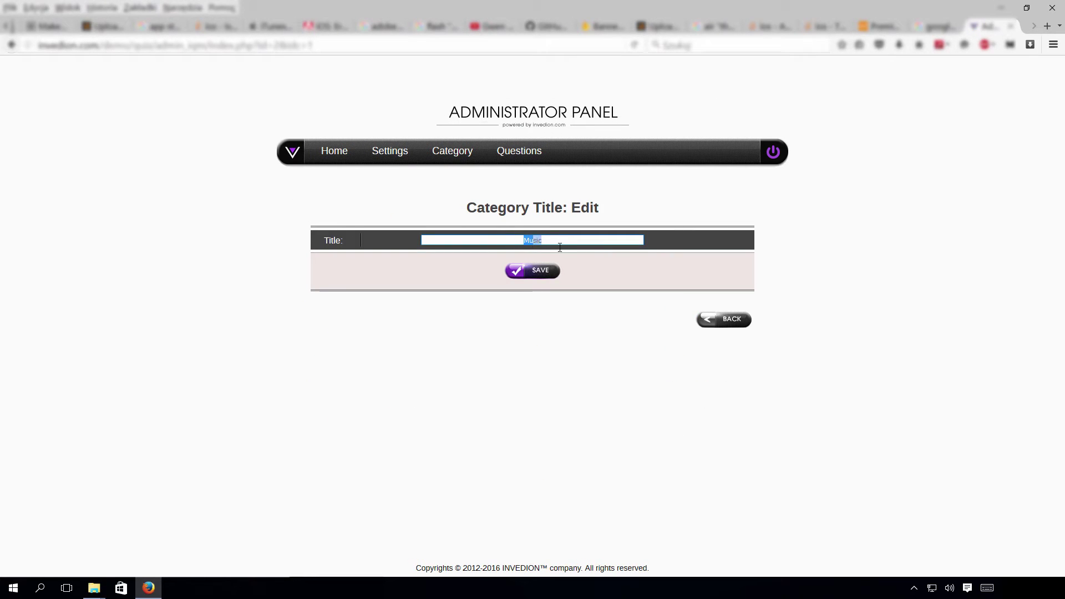
click(730, 320)
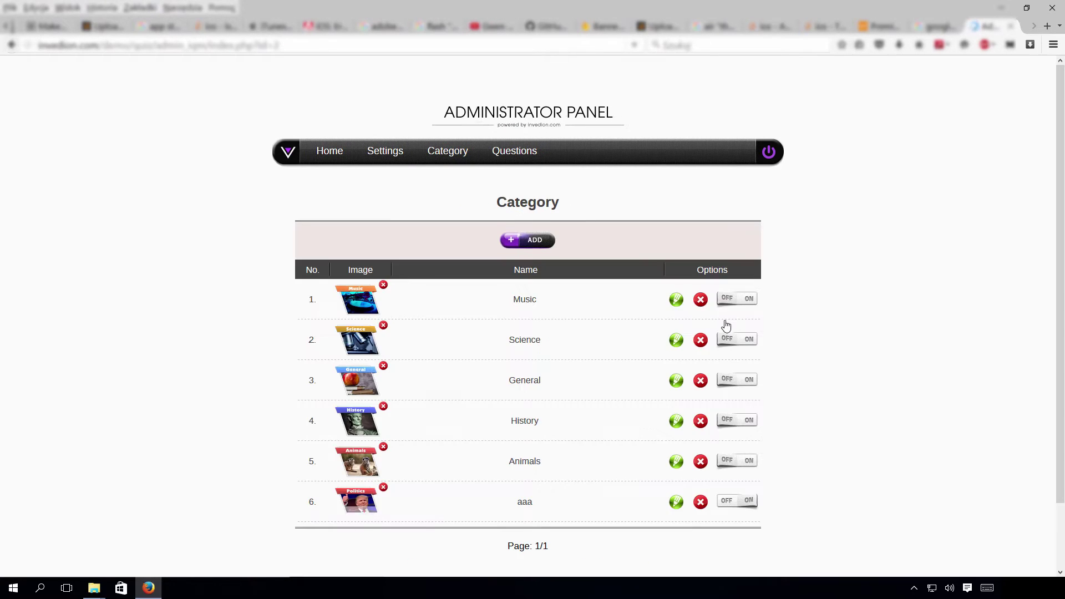
- Cancel the delete prompt for category aaa, then delete only its Politics image
scroll(480, 401, down, 2)
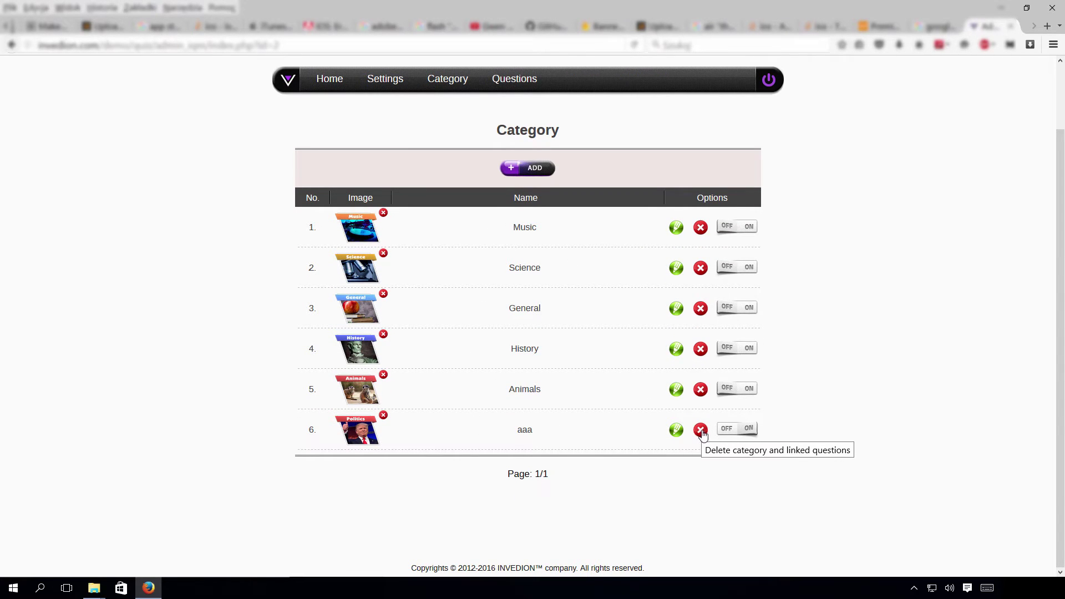
click(701, 431)
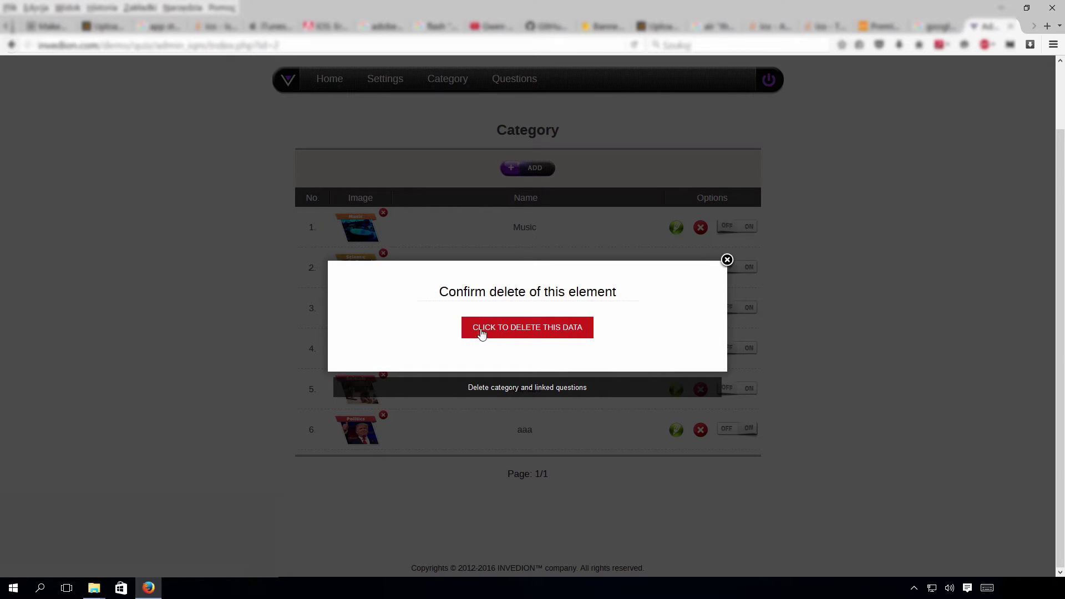
click(726, 260)
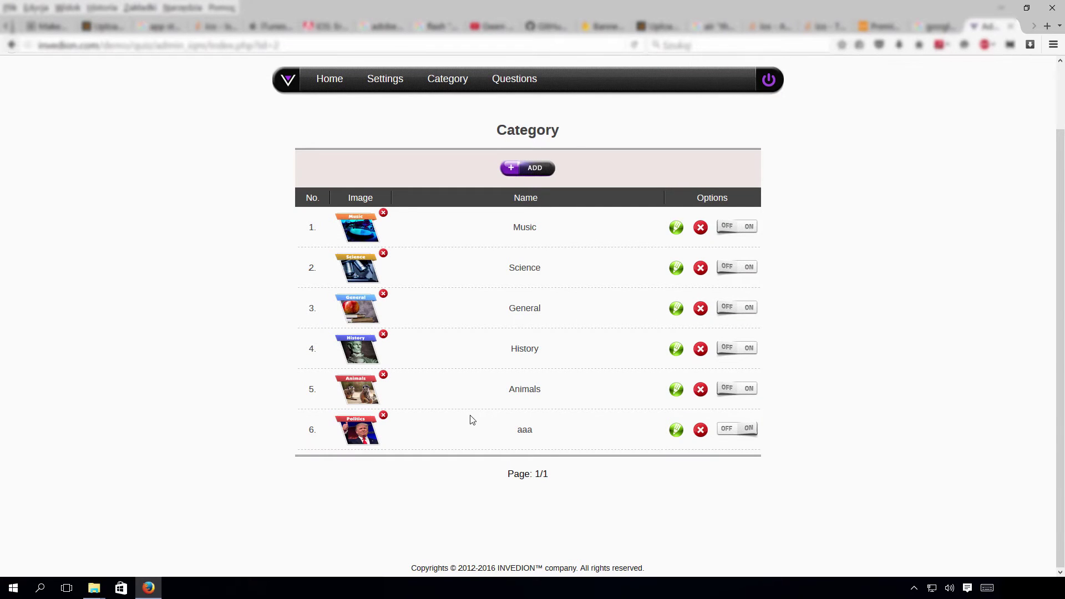
click(384, 416)
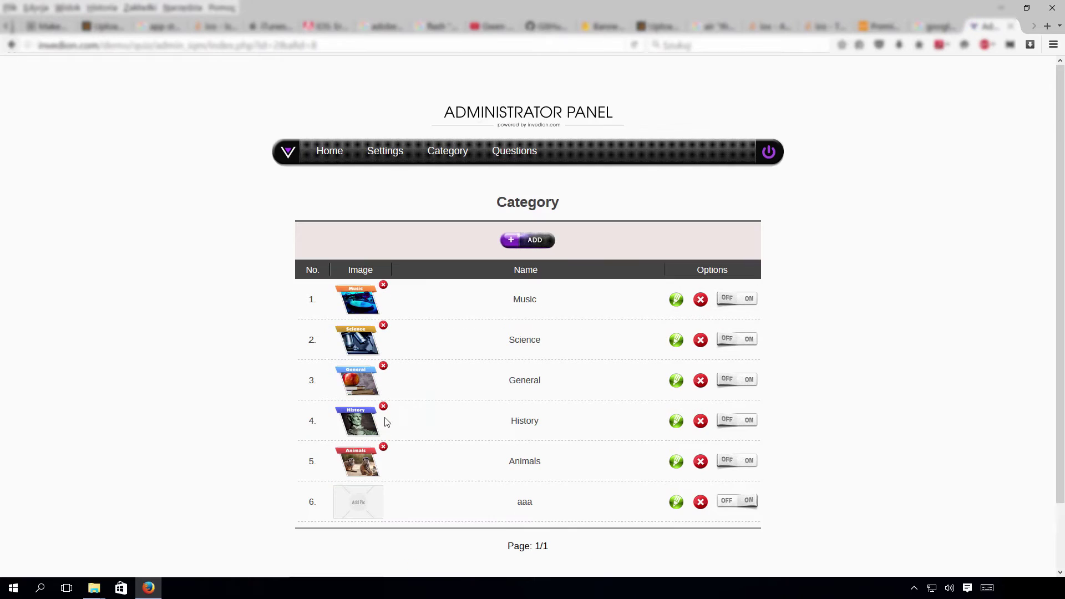